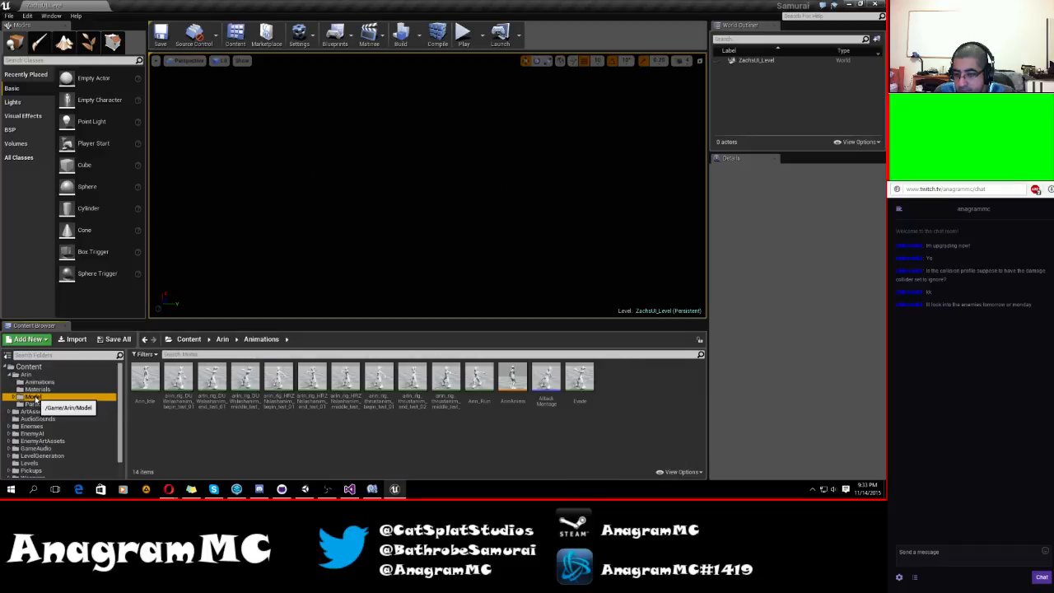
Open ARIN_ATK3_ACTIVE from Arin/Model/Animations, set its Rate Scale to 1.5, save the asset and close its editor
{"action": "left_click", "coordinate": [33, 396]}
{"action": "double_click", "coordinate": [145, 377]}
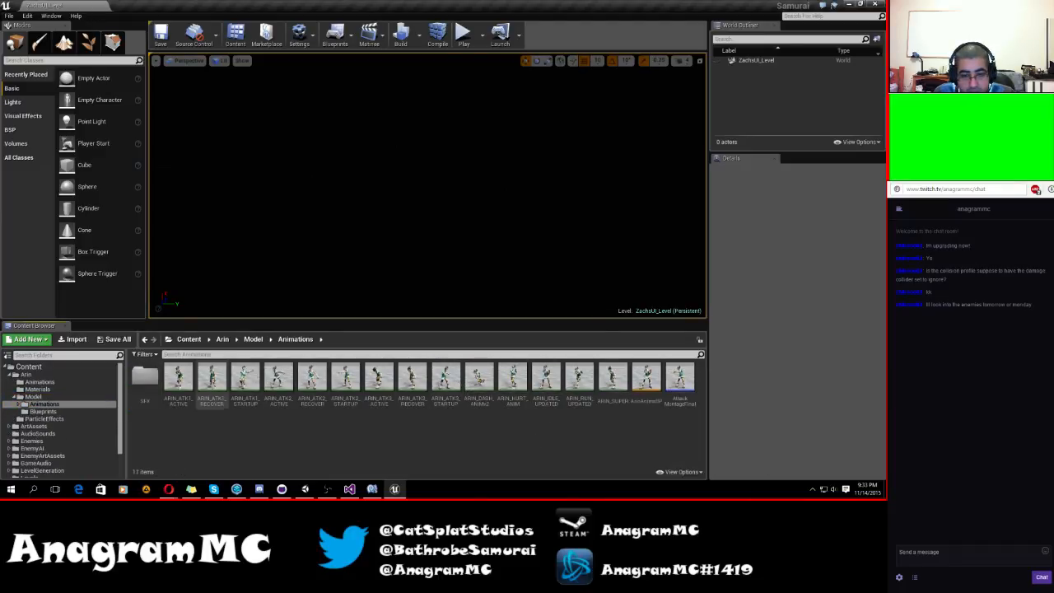
{"action": "key", "text": "alt+Tab"}
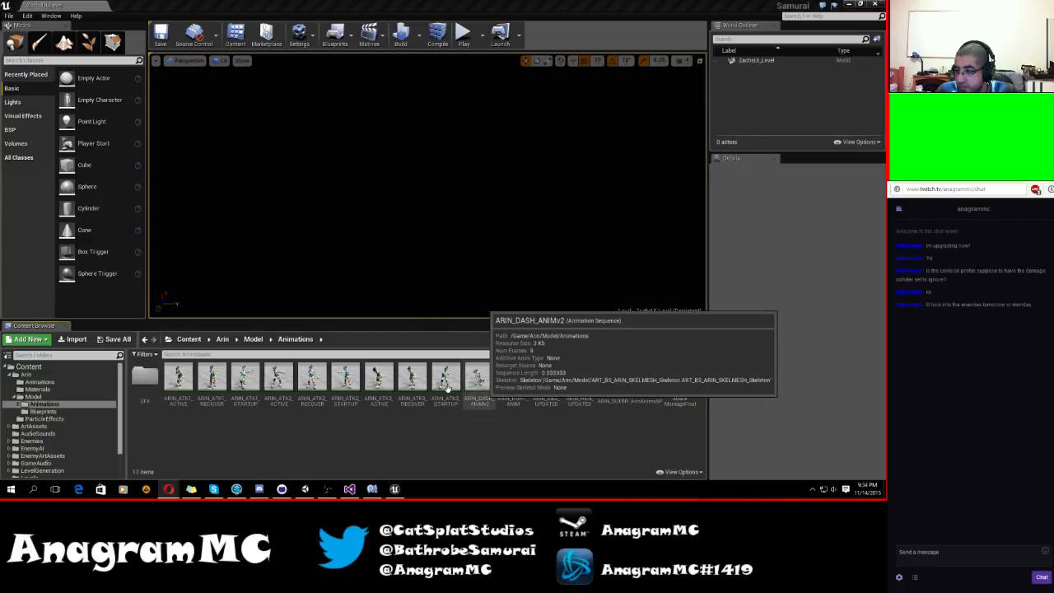
{"action": "double_click", "coordinate": [379, 379]}
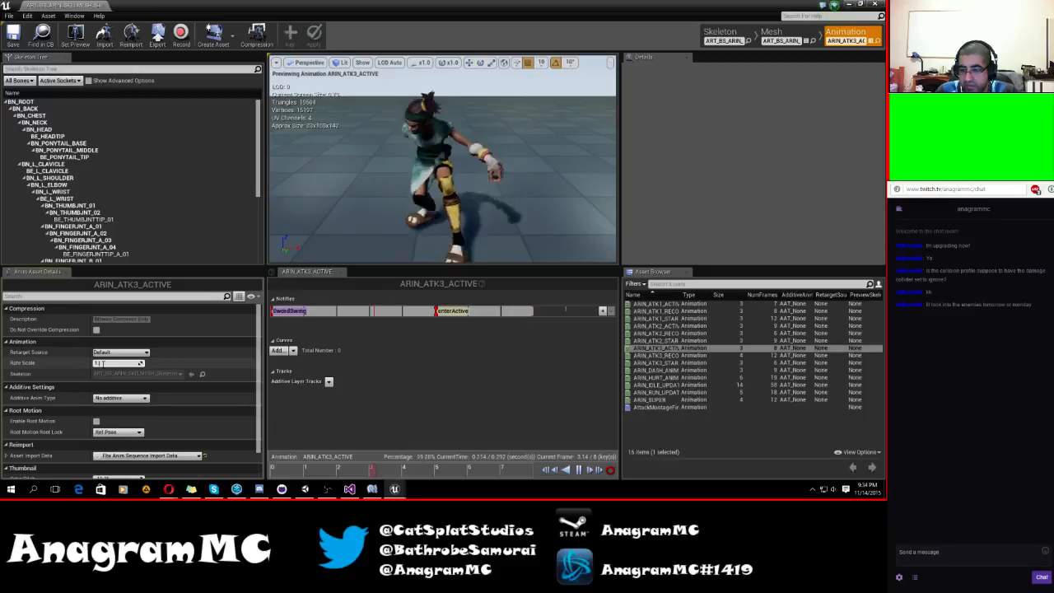
{"action": "left_click", "coordinate": [12, 33]}
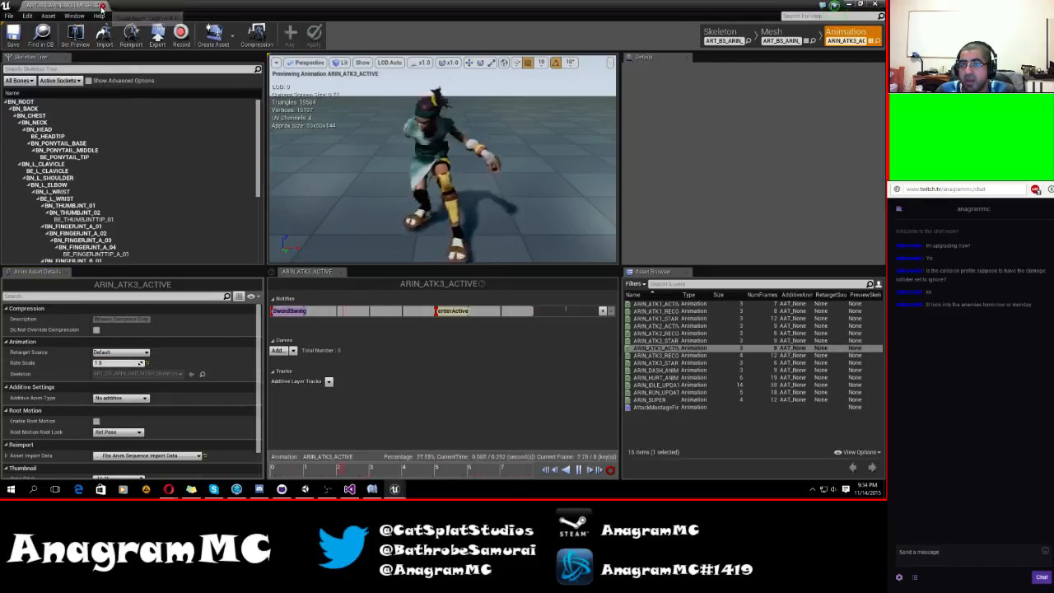
{"action": "left_click", "coordinate": [103, 6]}
Start a play session in the editor and load Kevin's Level from the game's start menu
{"action": "left_click", "coordinate": [458, 32]}
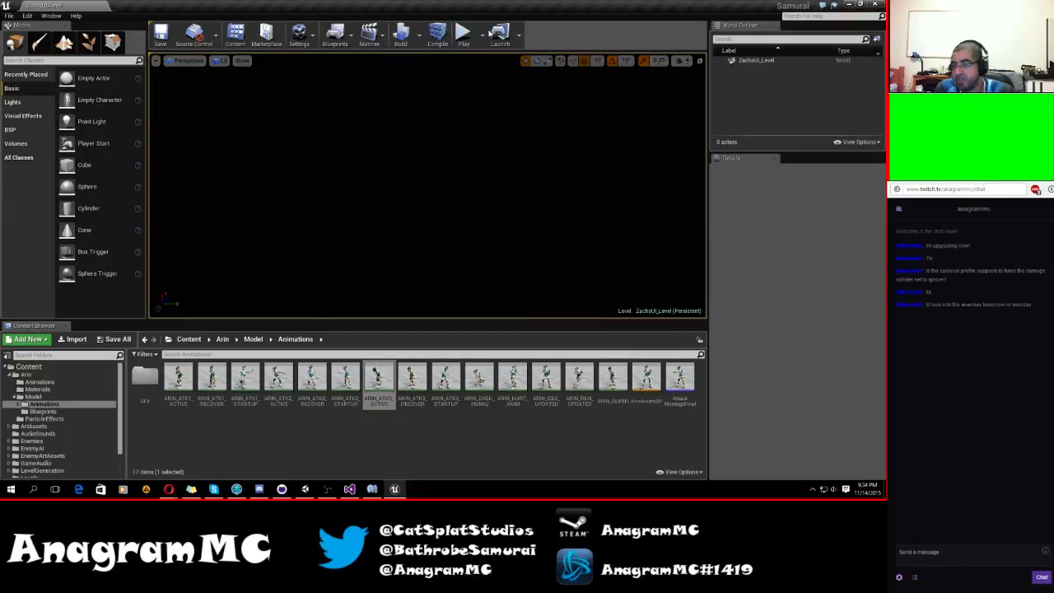
{"action": "left_click", "coordinate": [458, 32]}
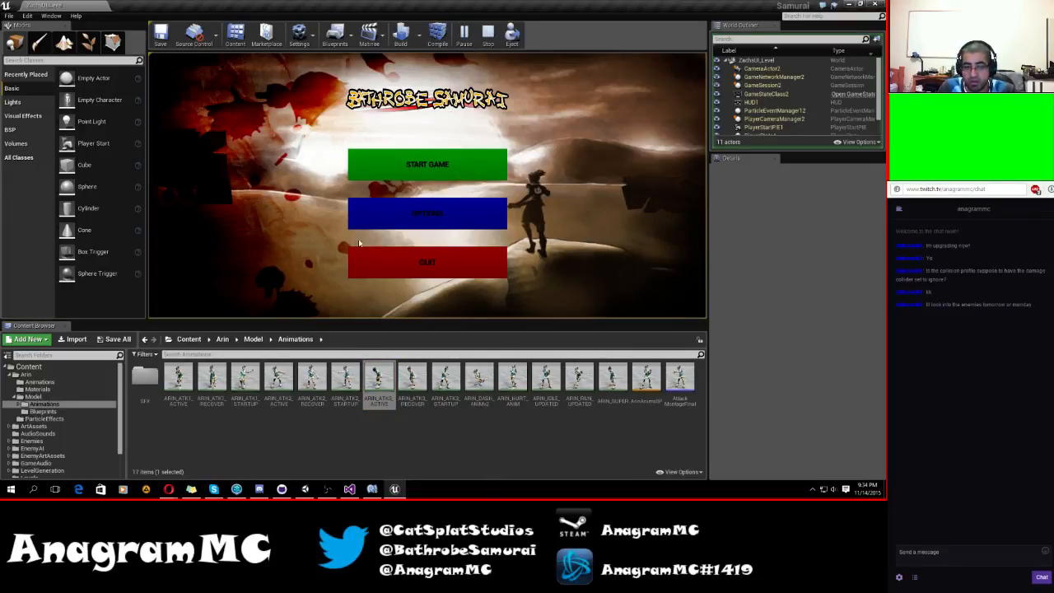
{"action": "left_click", "coordinate": [362, 169]}
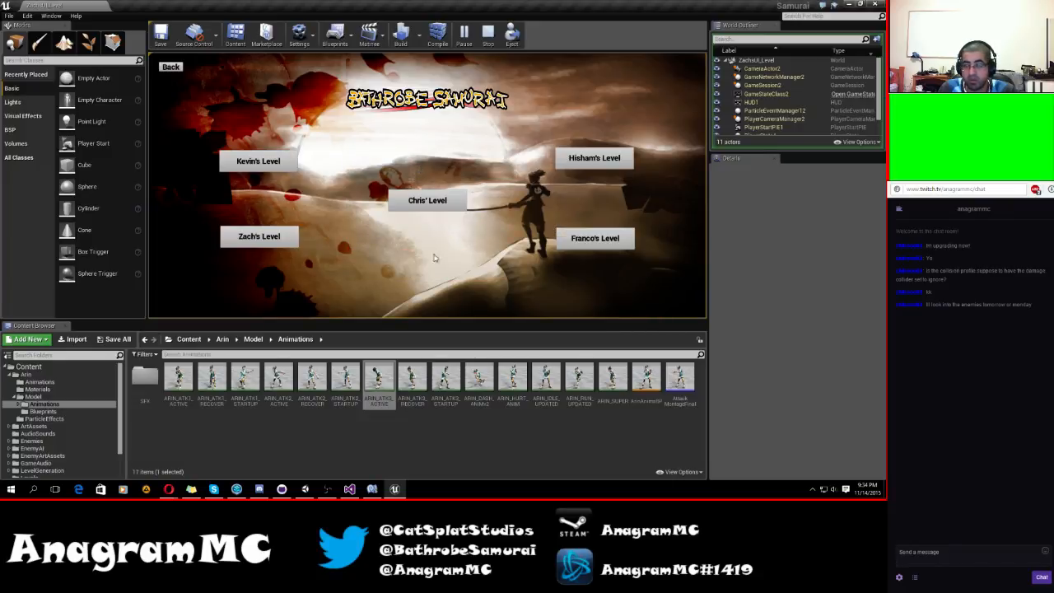
{"action": "left_click", "coordinate": [275, 163]}
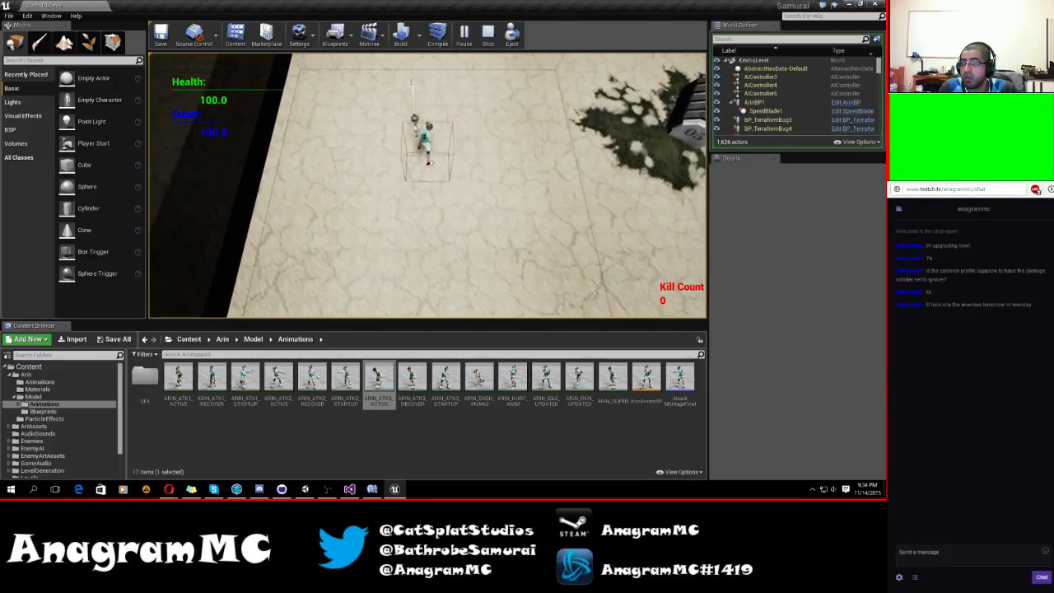
Play-test Kevin's Level by running the character across the arena through the groups of bug enemies
{"action": "key", "text": "d"}
{"action": "key", "text": "w"}
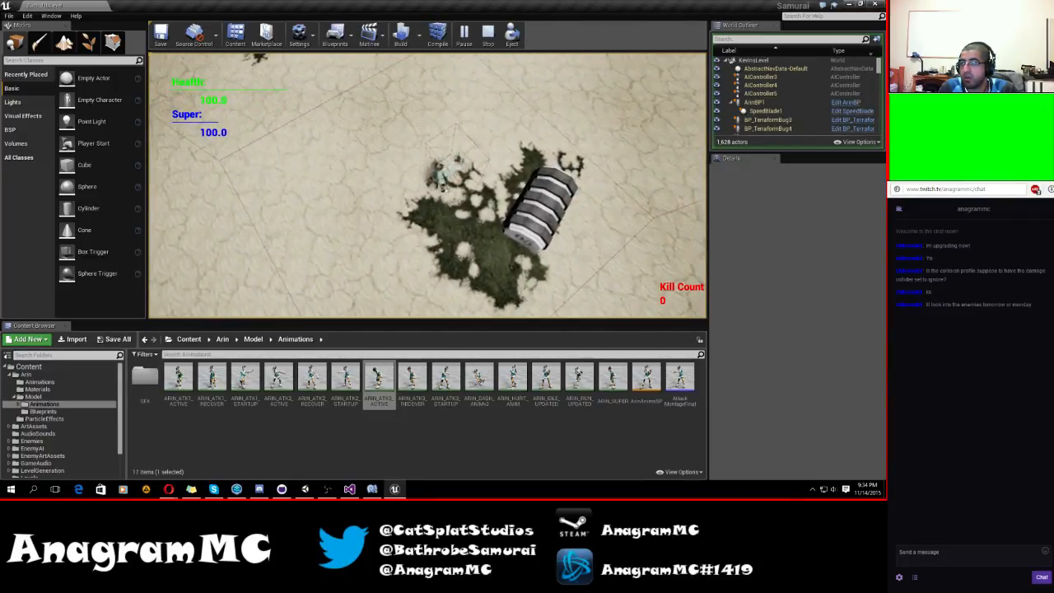
{"action": "key", "text": "w"}
{"action": "key", "text": "d"}
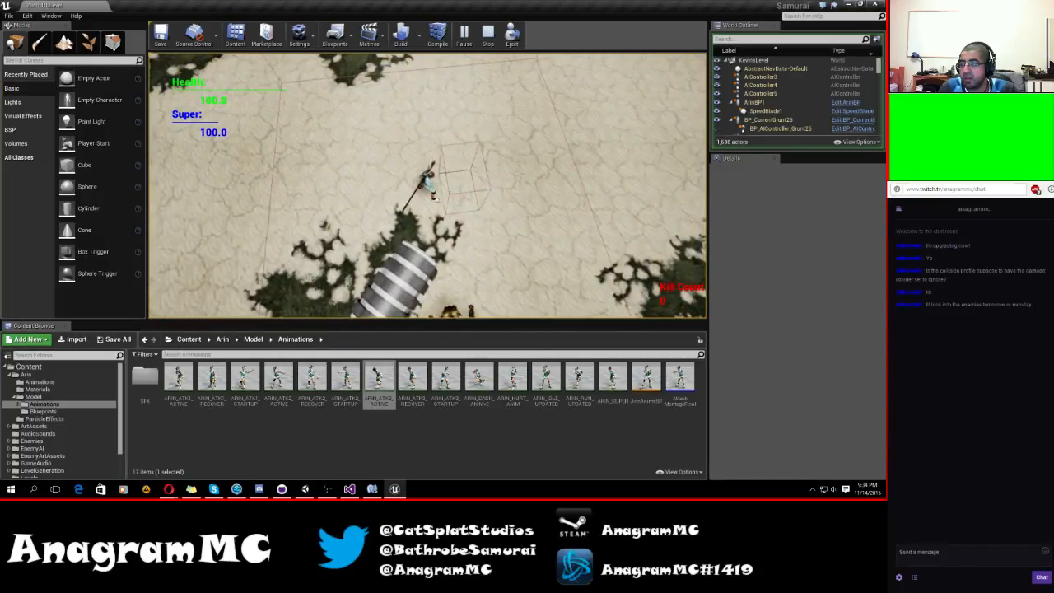
{"action": "key", "text": "d"}
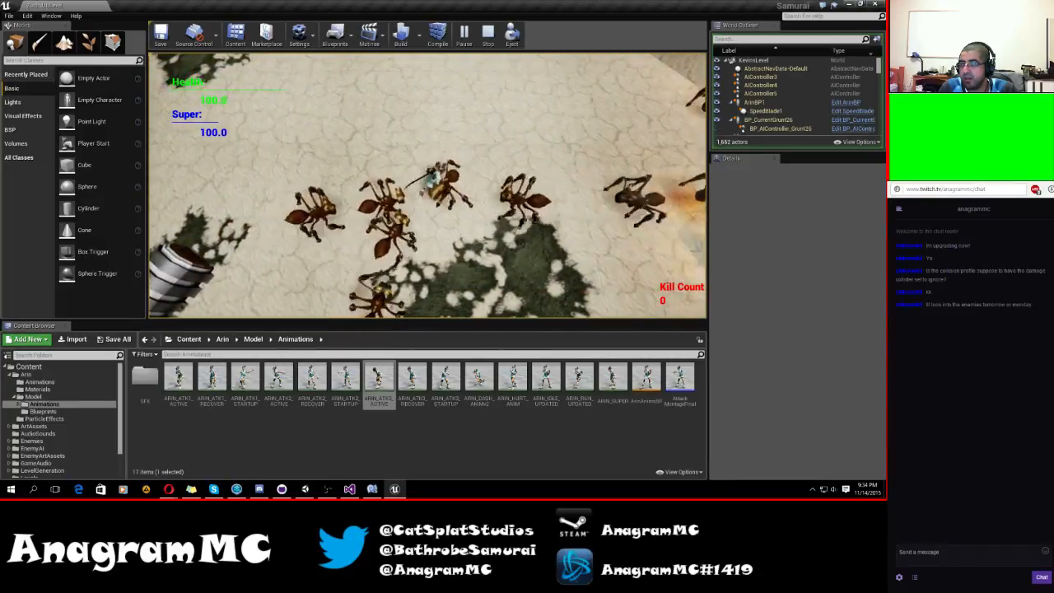
{"action": "key", "text": "w"}
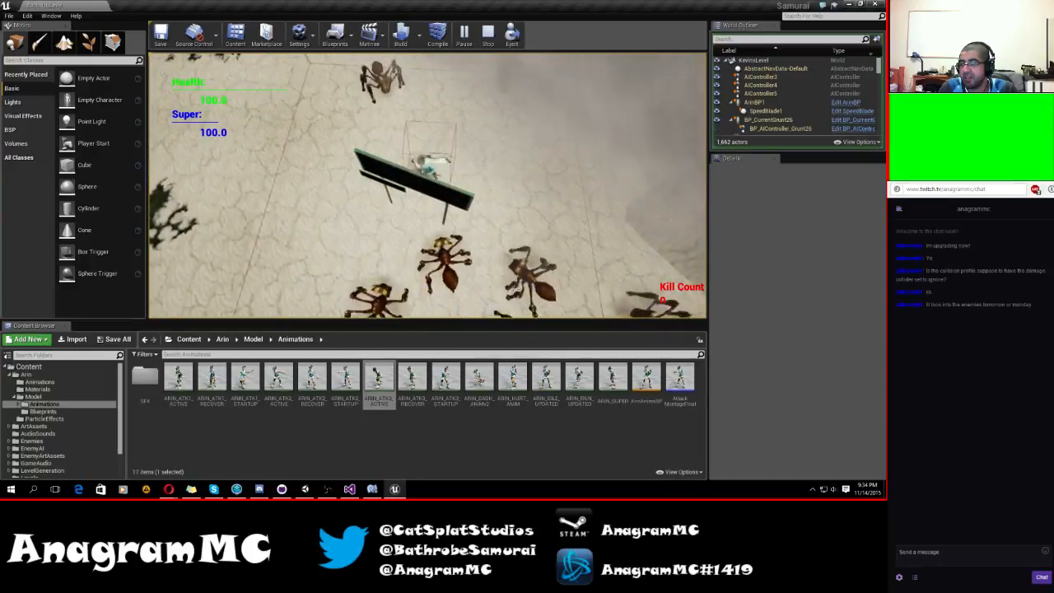
{"action": "key", "text": "w"}
{"action": "key", "text": "d"}
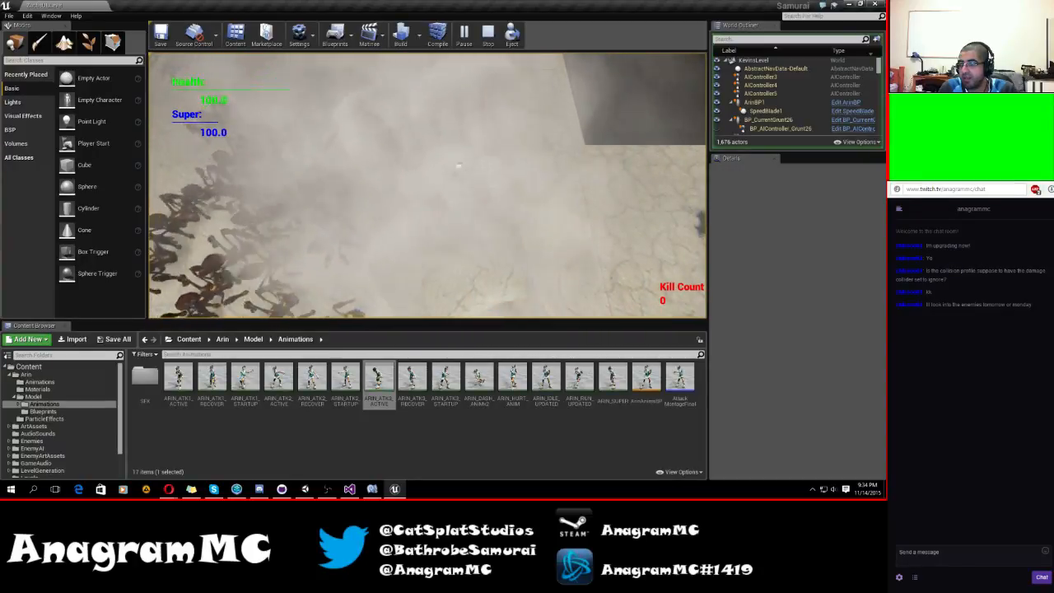
{"action": "key", "text": "d"}
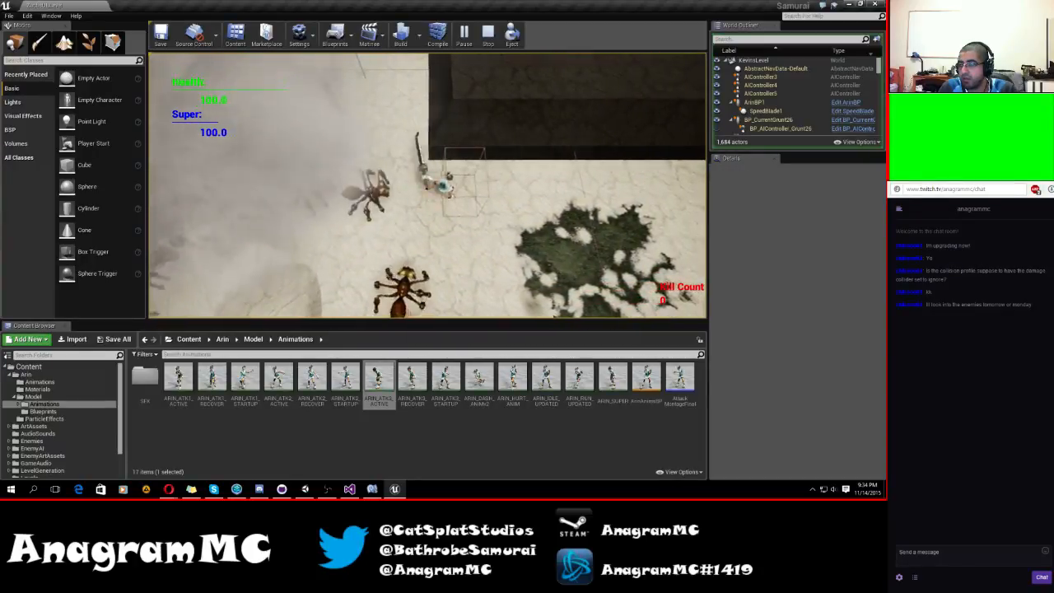
{"action": "key", "text": "d"}
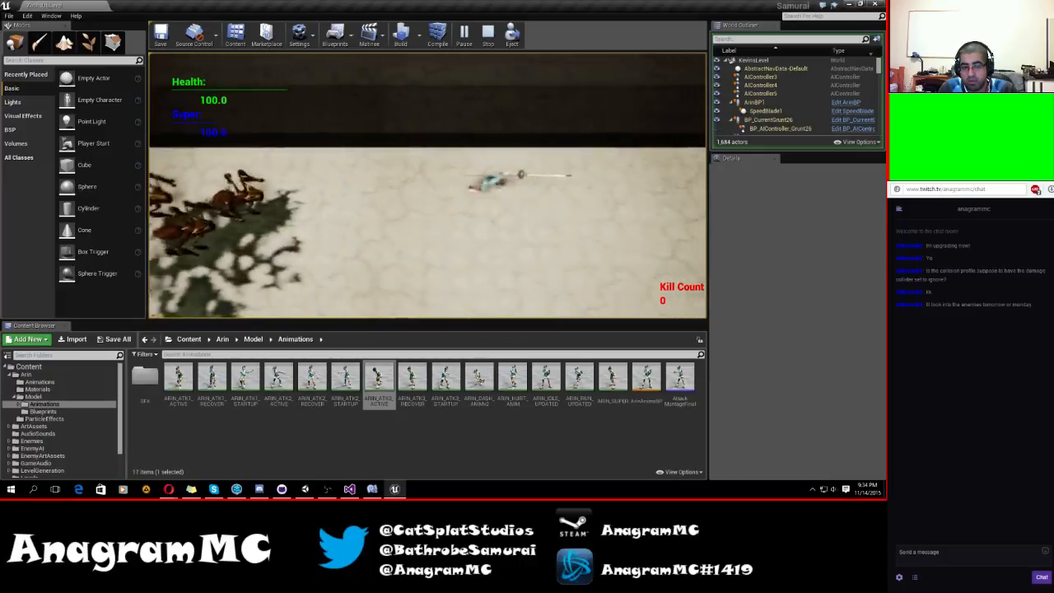
{"action": "key", "text": "d"}
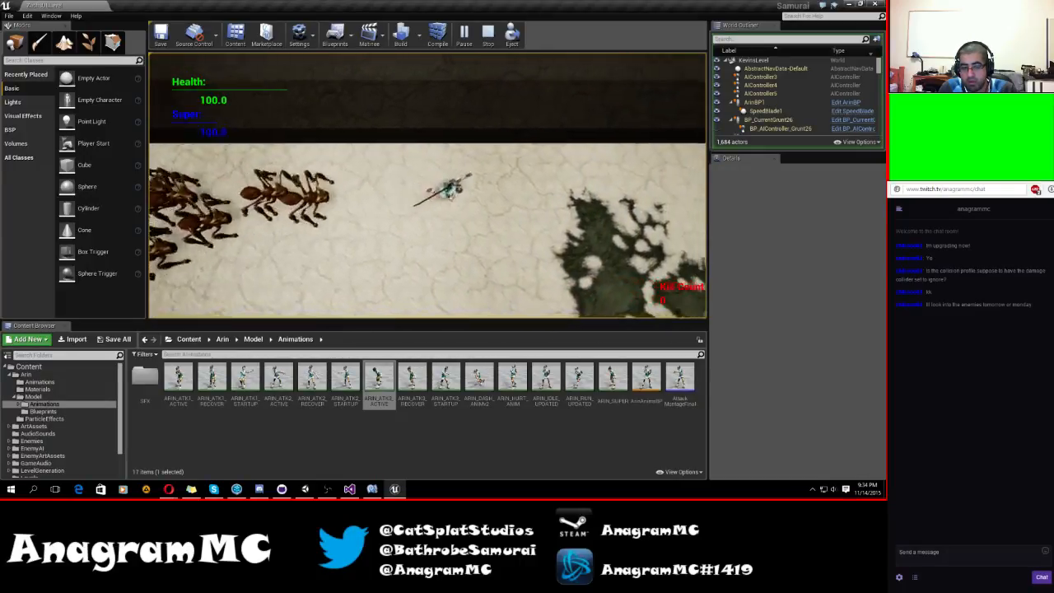
{"action": "key", "text": "d"}
{"action": "key", "text": "s"}
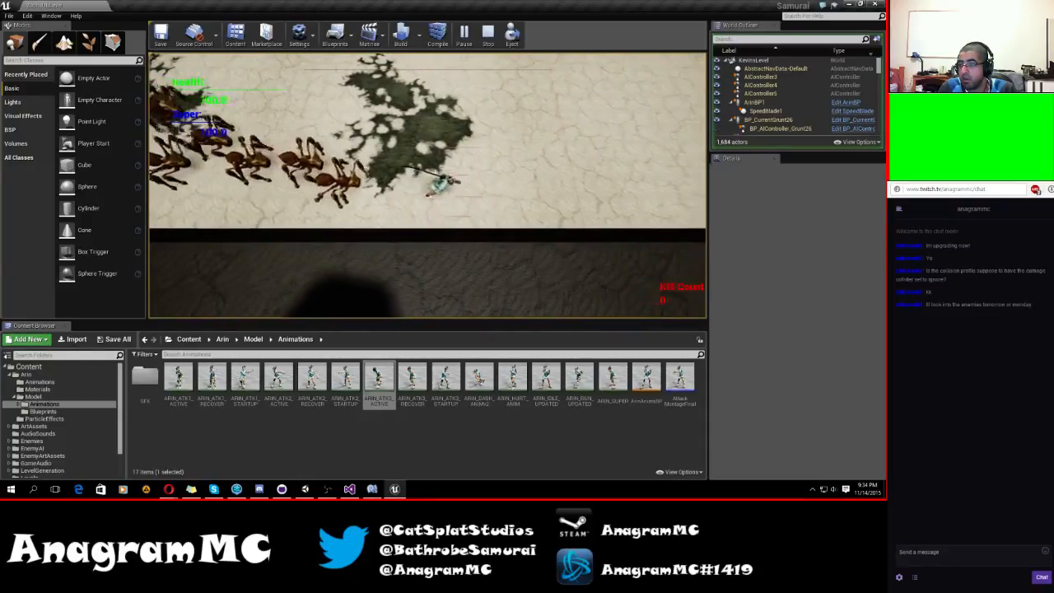
{"action": "key", "text": "d"}
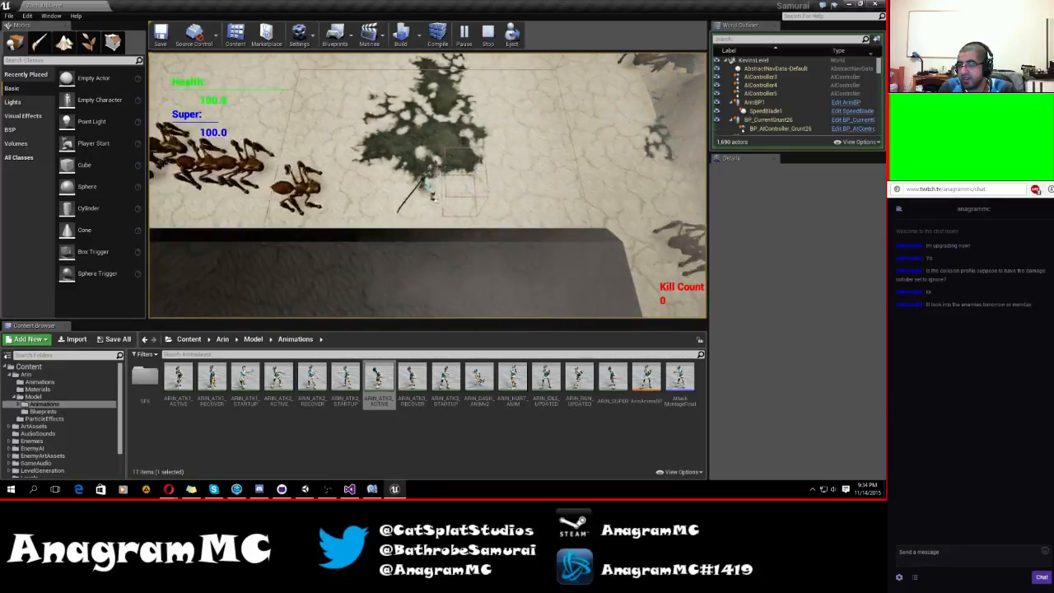
{"action": "key", "text": "d"}
{"action": "key", "text": "w"}
{"action": "key", "text": "s"}
{"action": "key", "text": "d"}
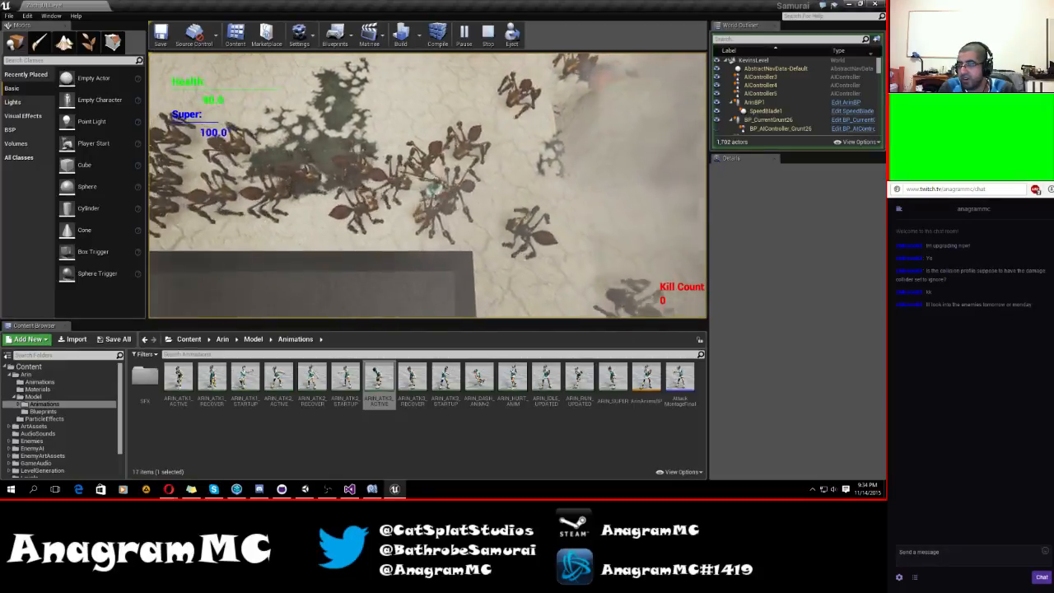
{"action": "key", "text": "a"}
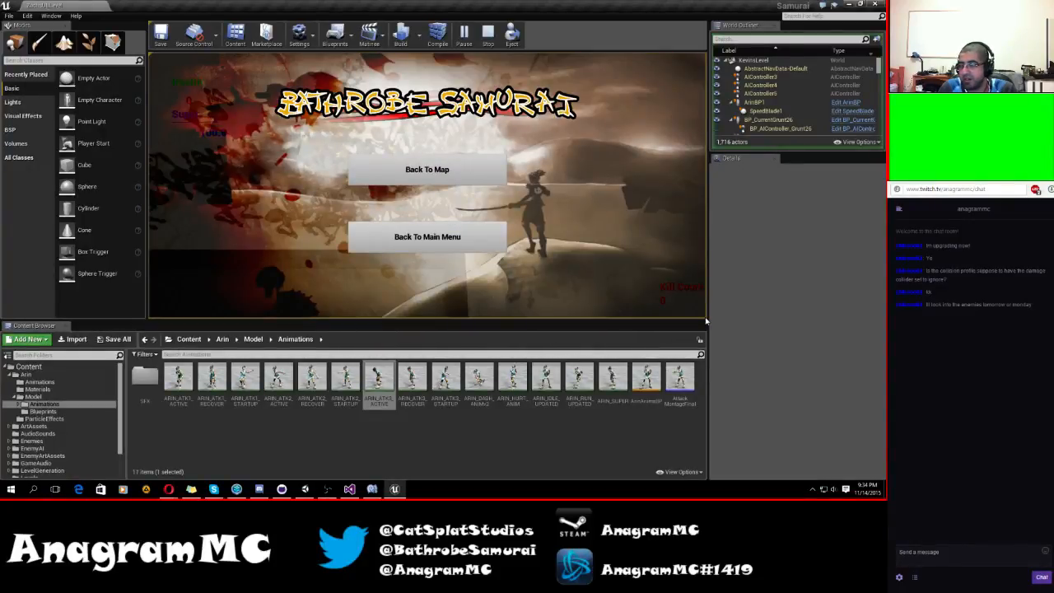
Return to the map, reload Kevin's Level for another play-test among the enemies, and end the play session
{"action": "left_click", "coordinate": [430, 175]}
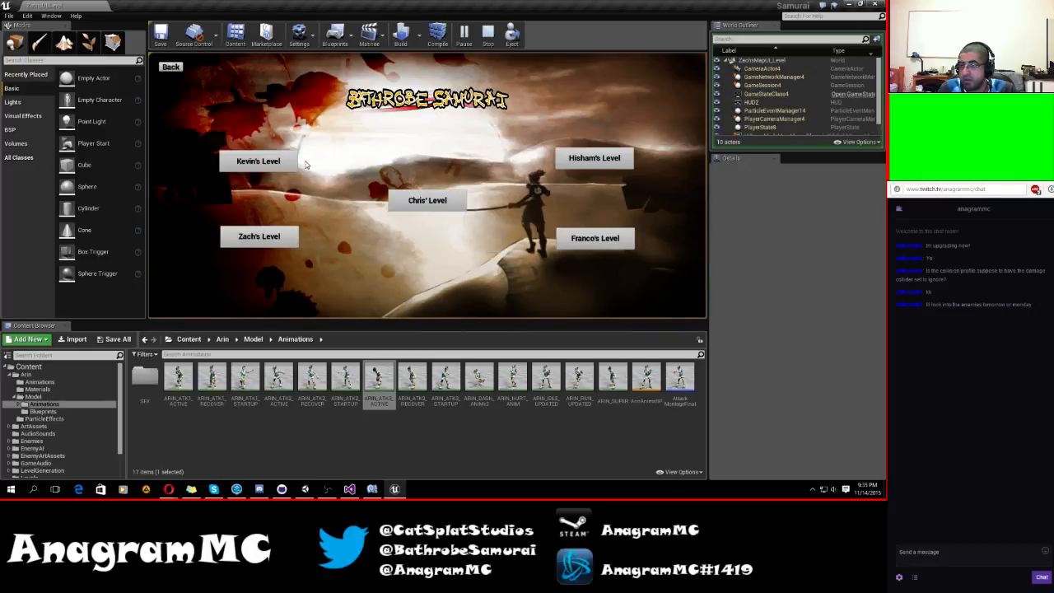
{"action": "left_click", "coordinate": [242, 164]}
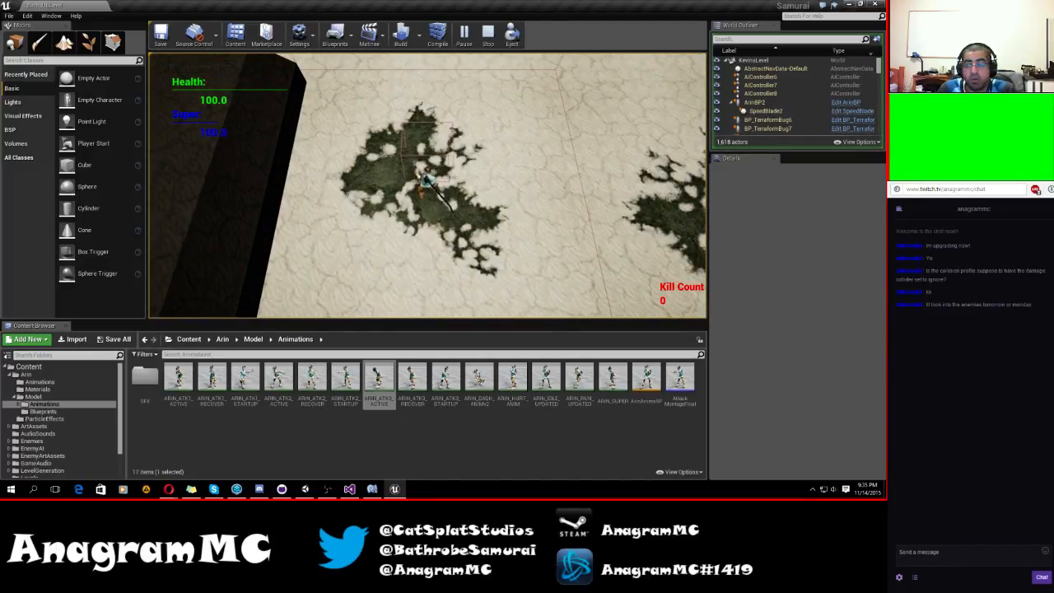
{"action": "key", "text": "d"}
{"action": "key", "text": "w"}
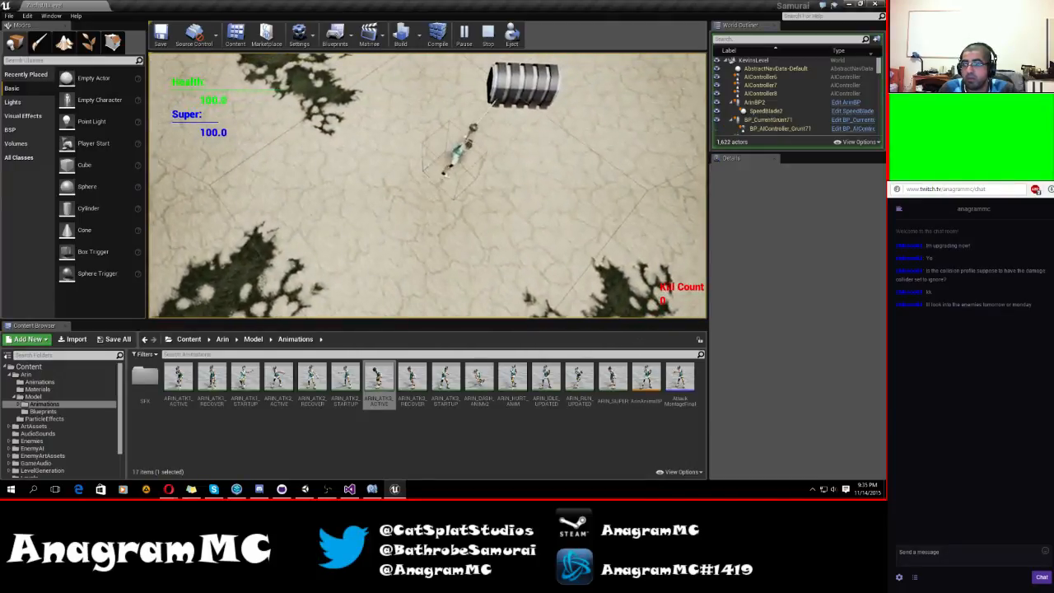
{"action": "key", "text": "d"}
{"action": "key", "text": "s"}
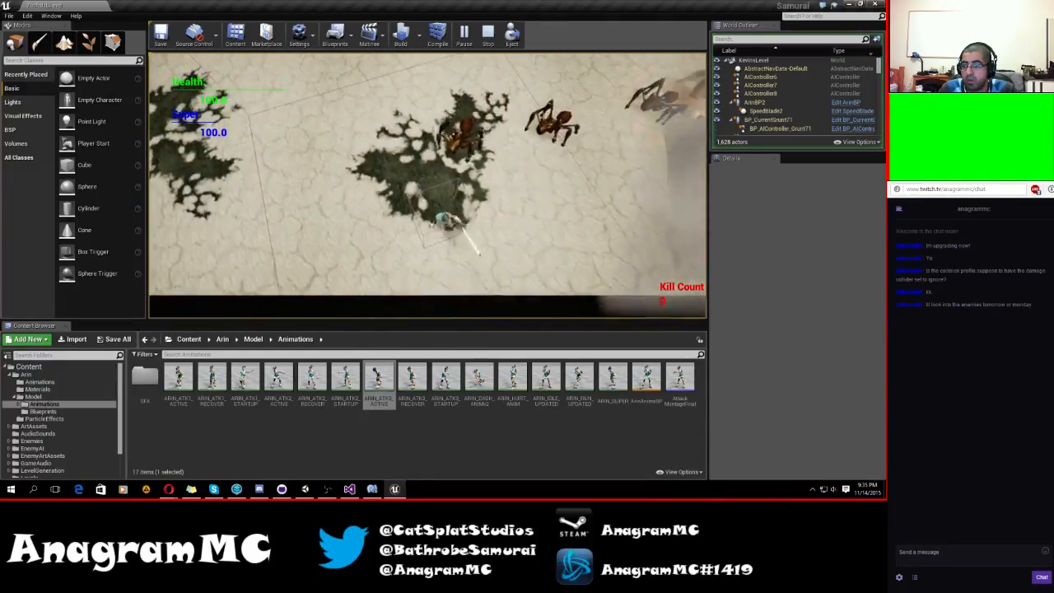
{"action": "key", "text": "d"}
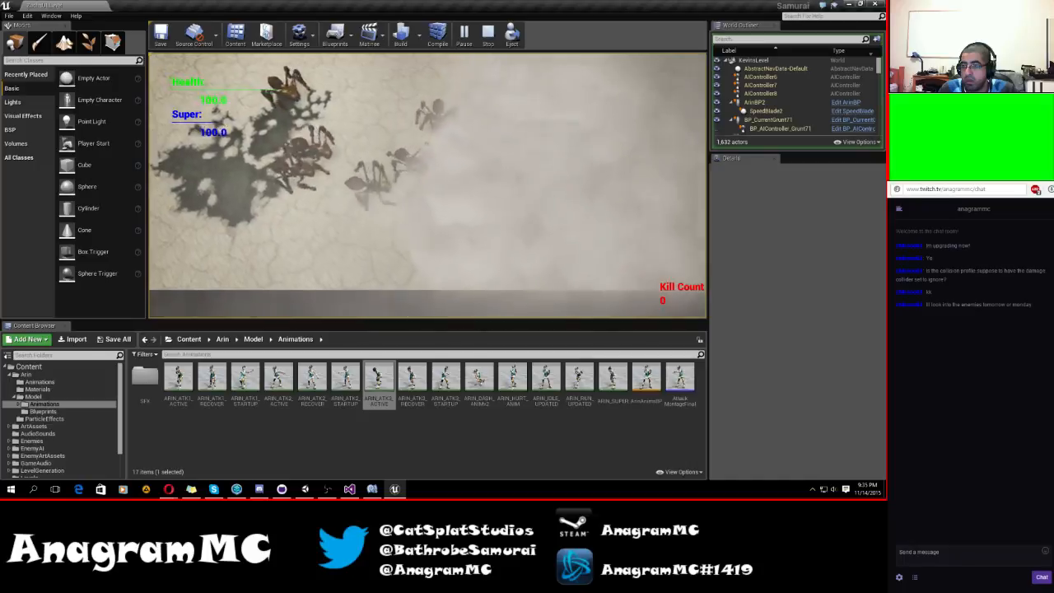
{"action": "key", "text": "s"}
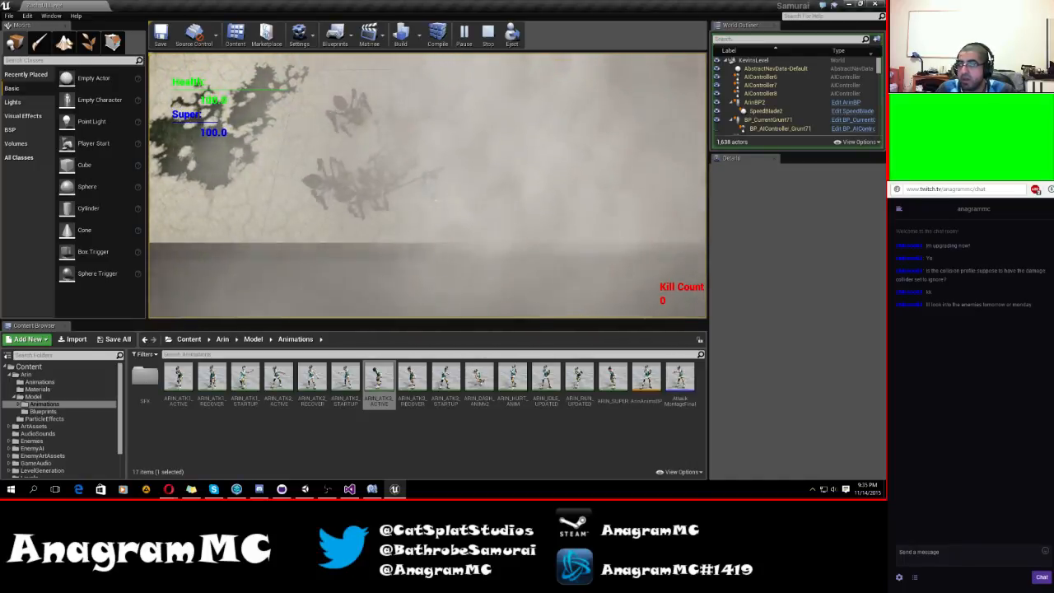
{"action": "key", "text": "Escape"}
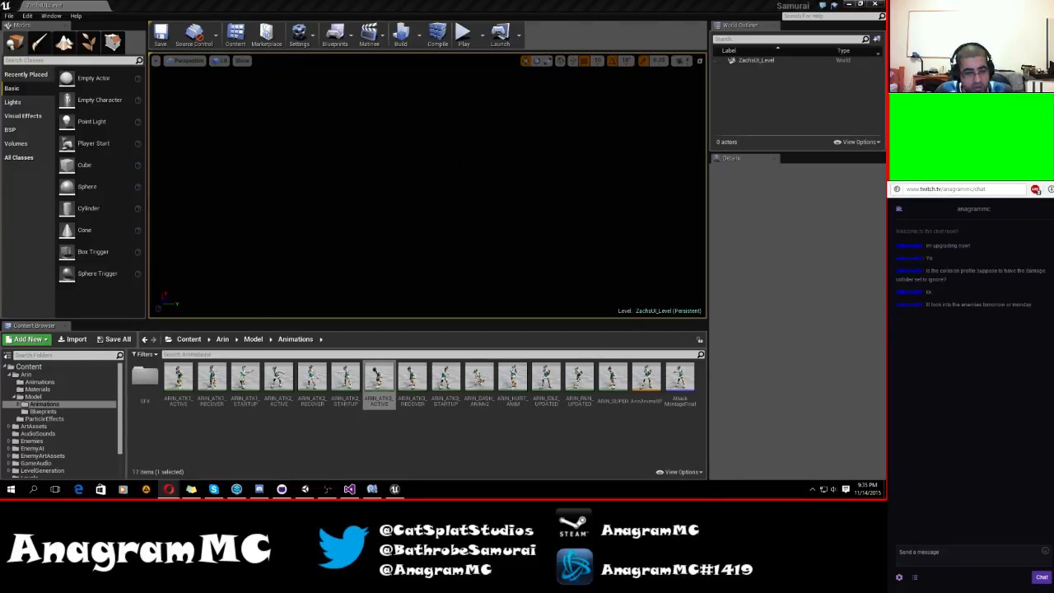
Close the Samurai project in Unreal Editor and in Visual Studio
{"action": "left_click", "coordinate": [428, 209]}
{"action": "left_click", "coordinate": [877, 4]}
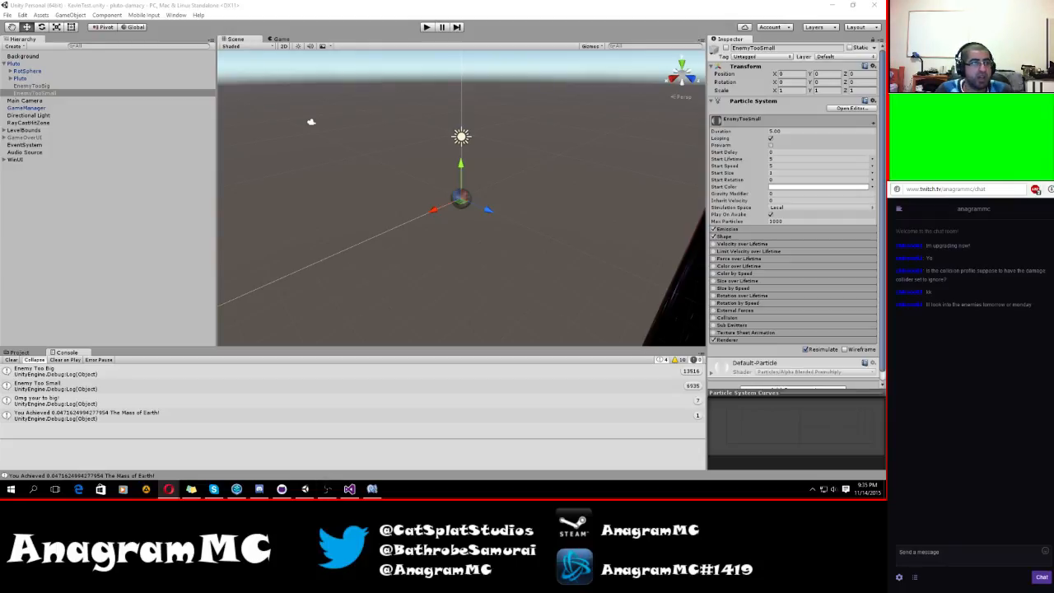
{"action": "left_click", "coordinate": [349, 489]}
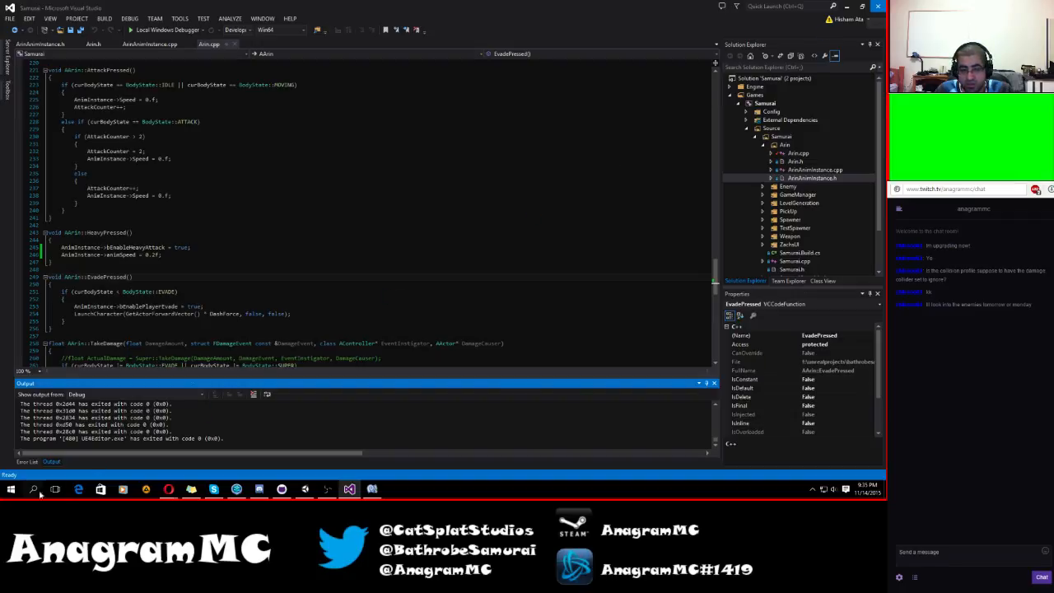
Switch to GitHub Desktop and discard all uncommitted changes in the BathrobeSamurai repository, including ARIN_ATK3_ACTIVE.uasset
{"action": "left_click", "coordinate": [282, 489]}
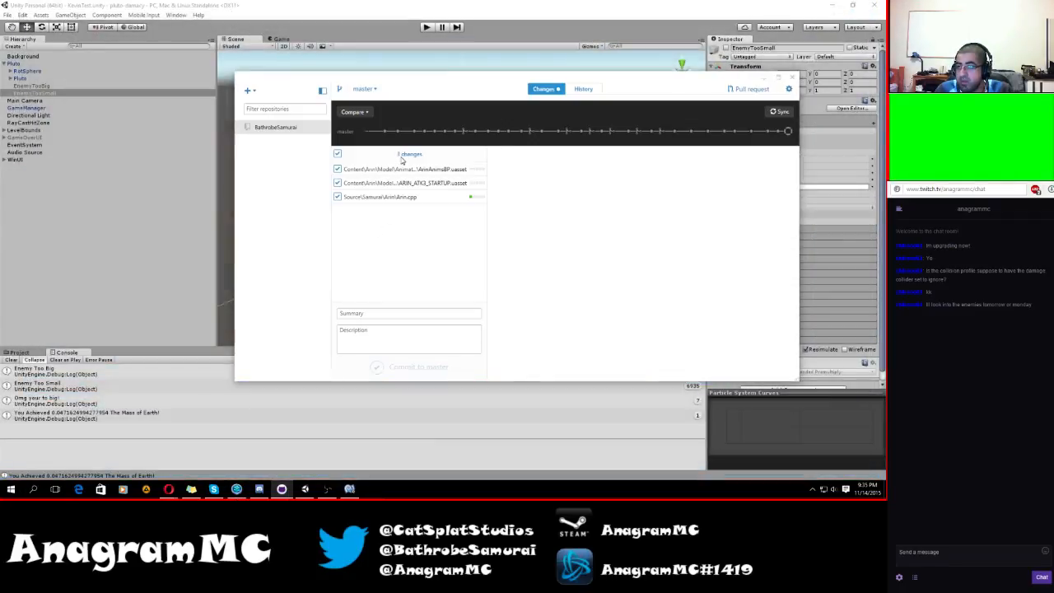
{"action": "right_click", "coordinate": [410, 156]}
{"action": "left_click", "coordinate": [441, 164]}
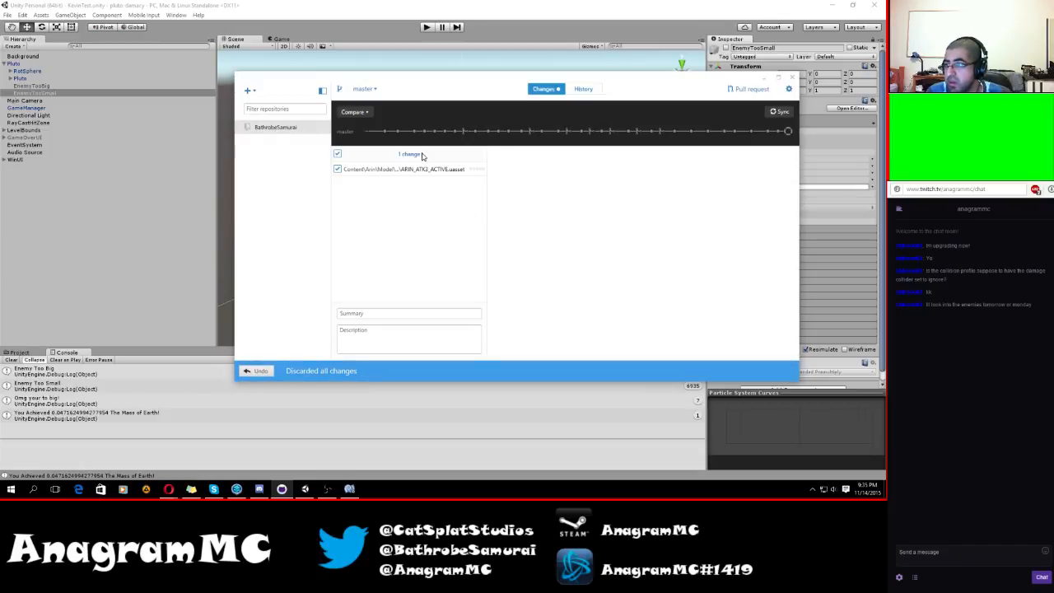
{"action": "left_click", "coordinate": [388, 171]}
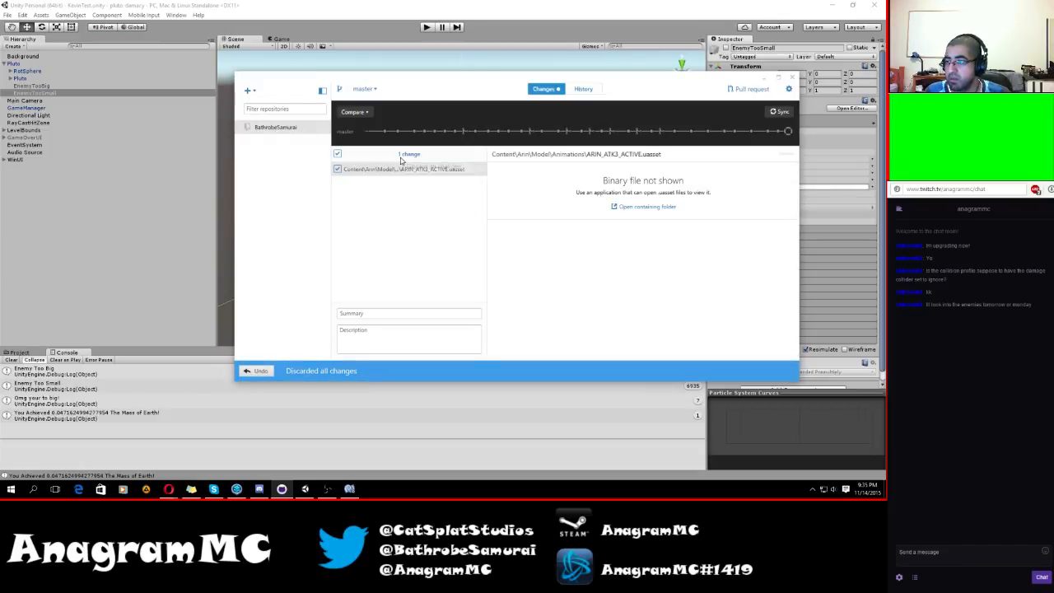
{"action": "right_click", "coordinate": [403, 161]}
{"action": "left_click", "coordinate": [408, 167]}
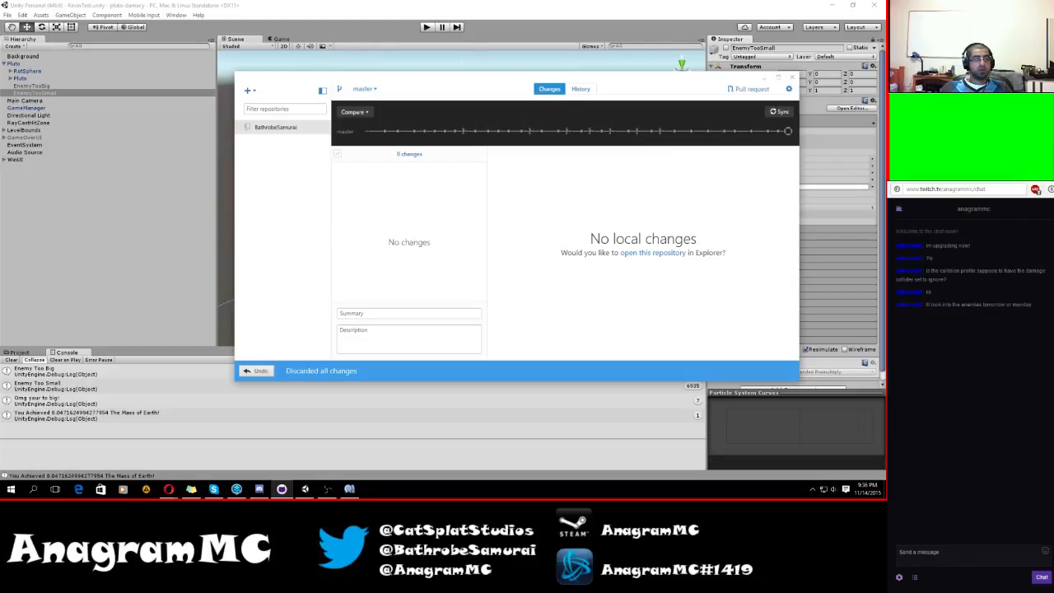
Switch to the pluto-damacy project in Unity and select the Directional Light
{"action": "key", "text": "alt+Tab"}
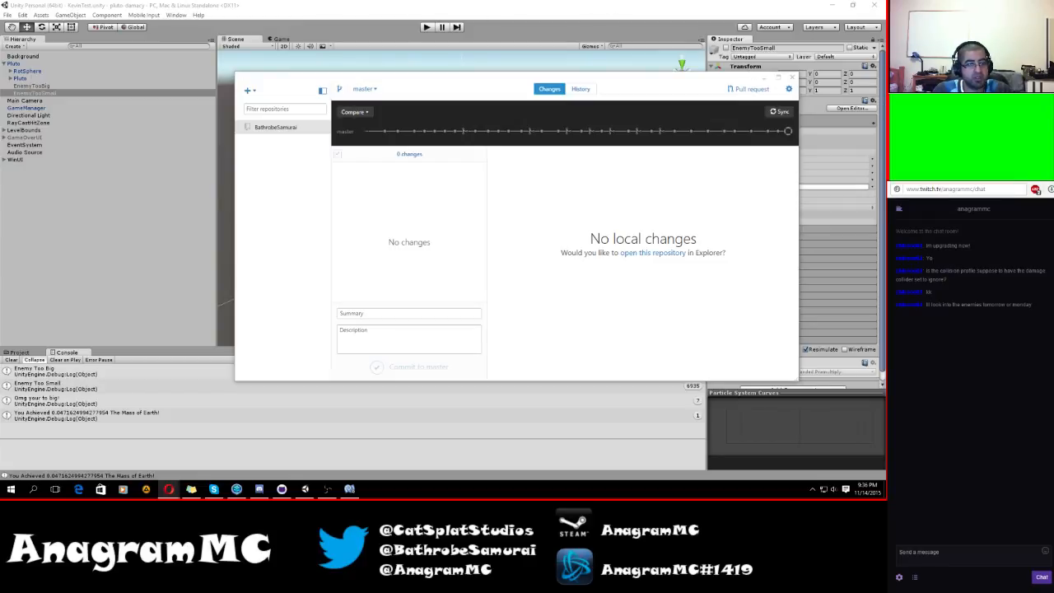
{"action": "left_click", "coordinate": [108, 116]}
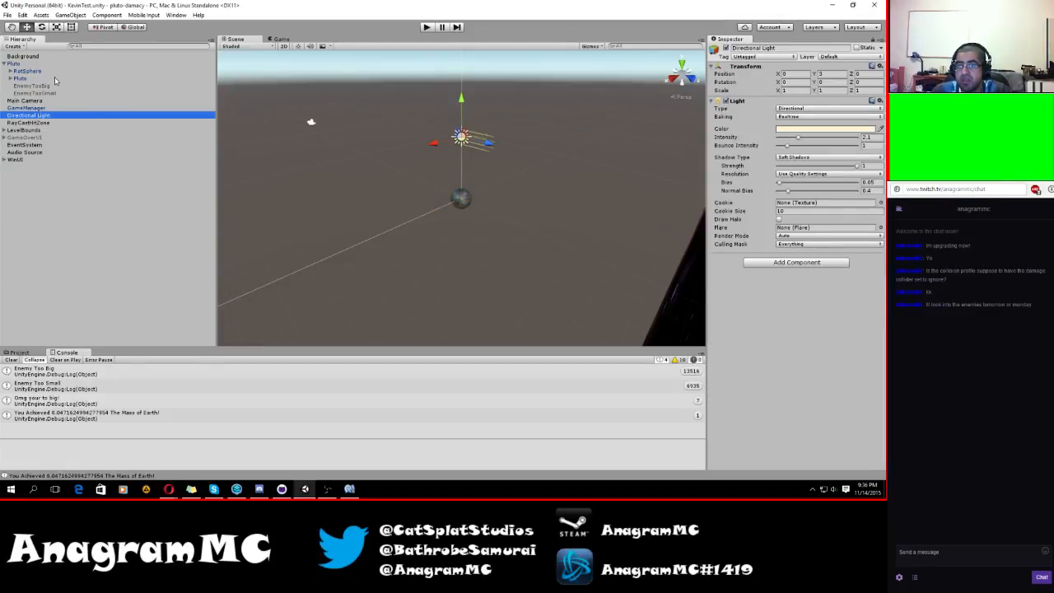
Select the EnemyTooBig particle system under Pluto and bring up the project's Enemy Planets prefab folder
{"action": "left_click", "coordinate": [56, 85]}
{"action": "left_click", "coordinate": [20, 353]}
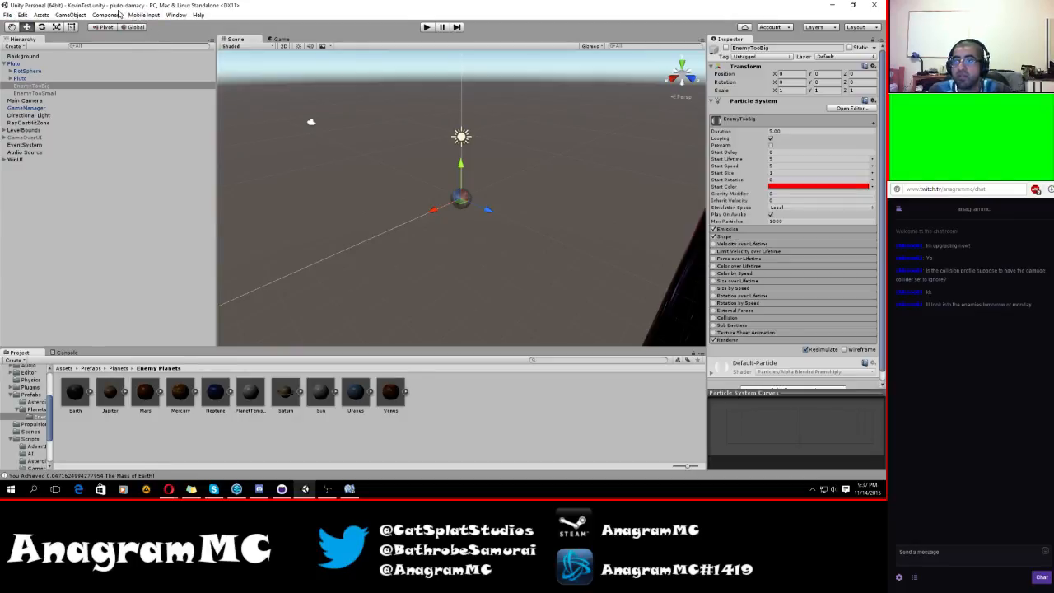
Open the Asset Store inside the Unity editor
{"action": "left_click", "coordinate": [144, 15]}
{"action": "mouse_move", "coordinate": [198, 15]}
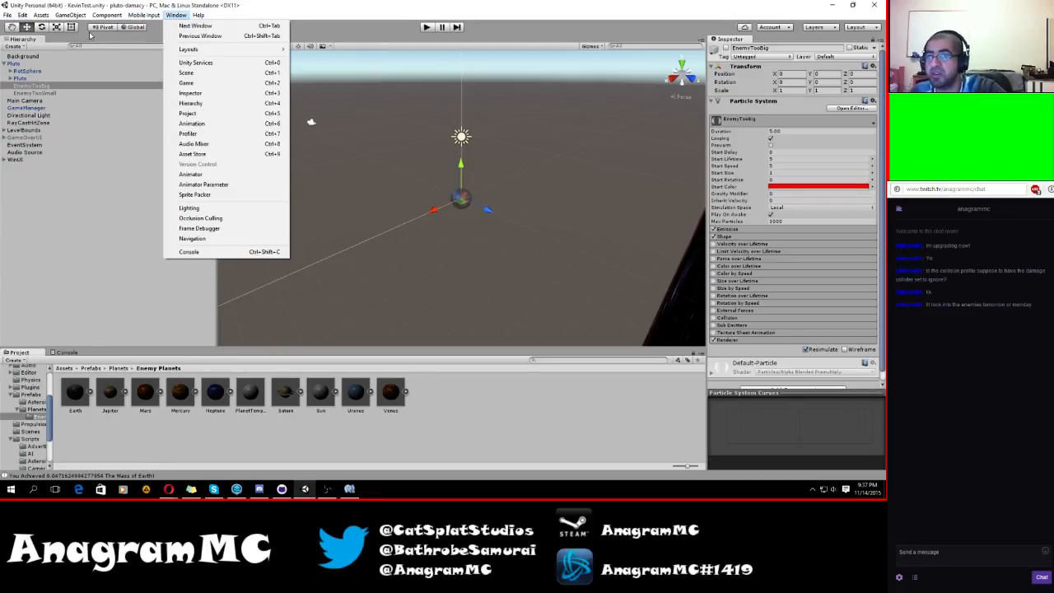
{"action": "mouse_move", "coordinate": [82, 14]}
{"action": "left_click", "coordinate": [123, 10]}
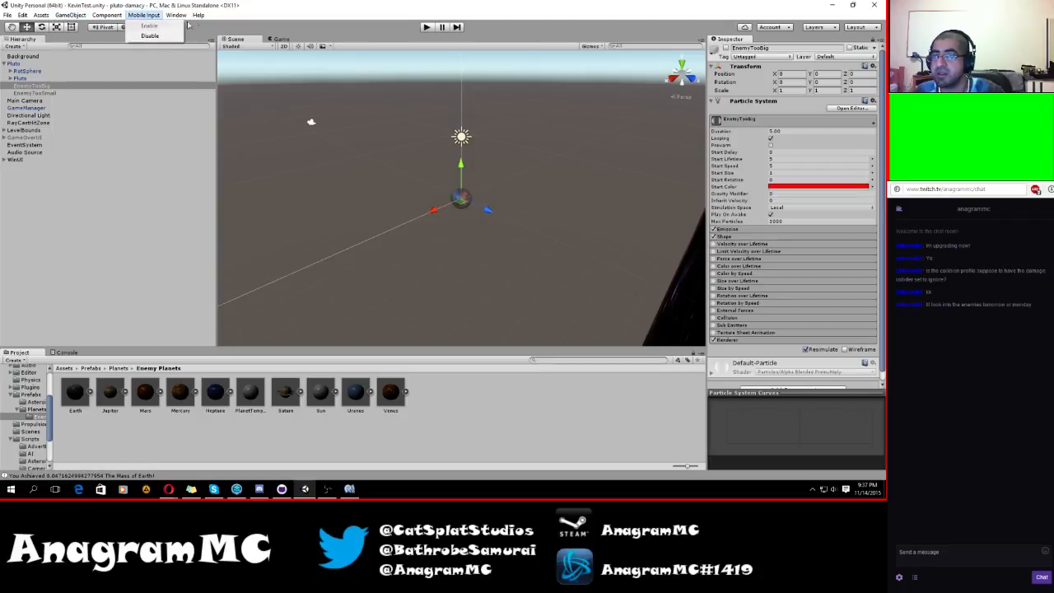
{"action": "left_click", "coordinate": [199, 15]}
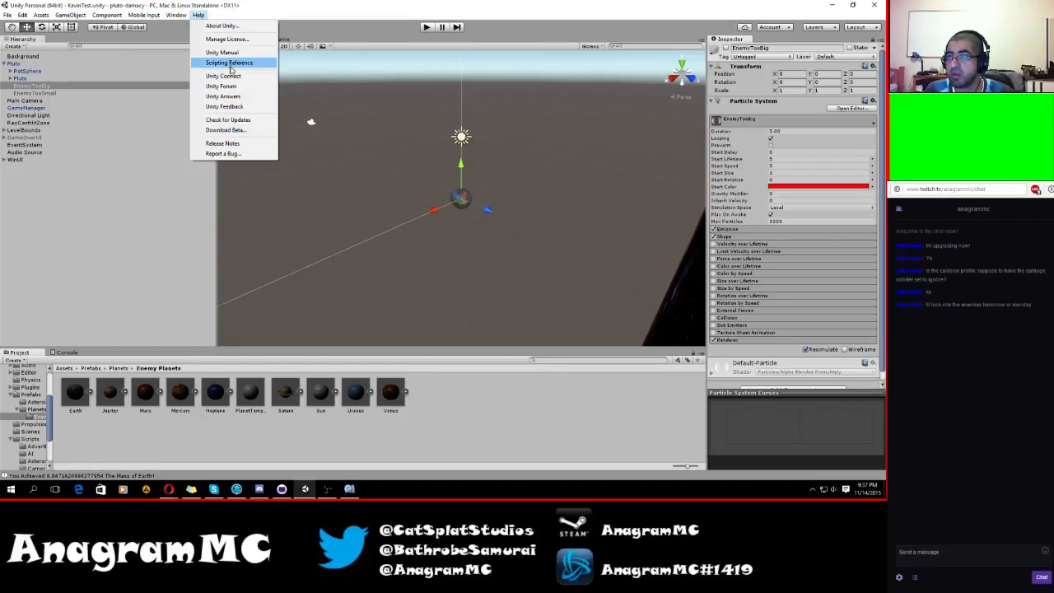
{"action": "mouse_move", "coordinate": [168, 17]}
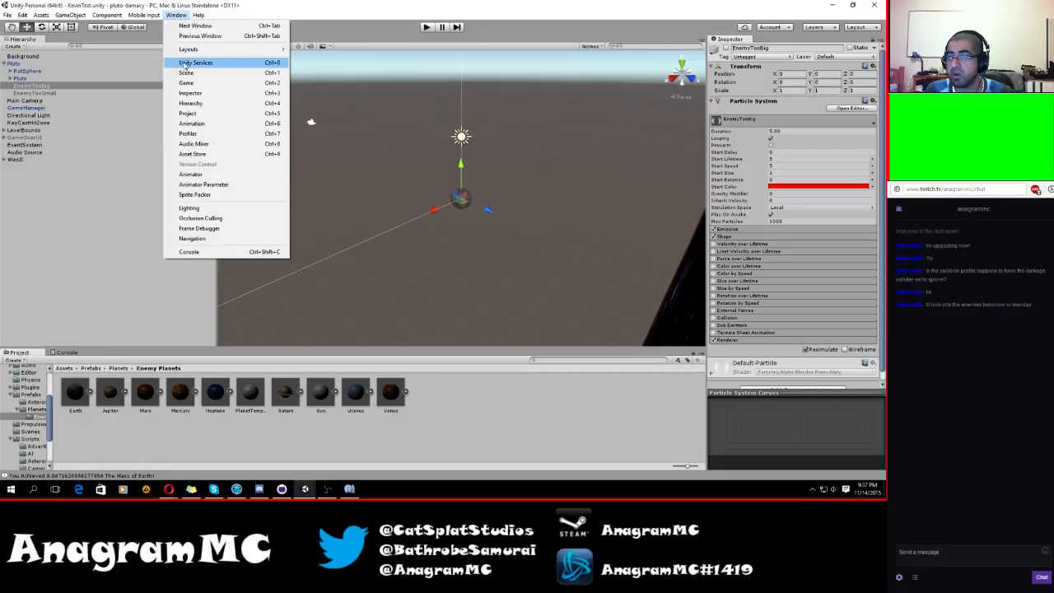
{"action": "left_click", "coordinate": [196, 154]}
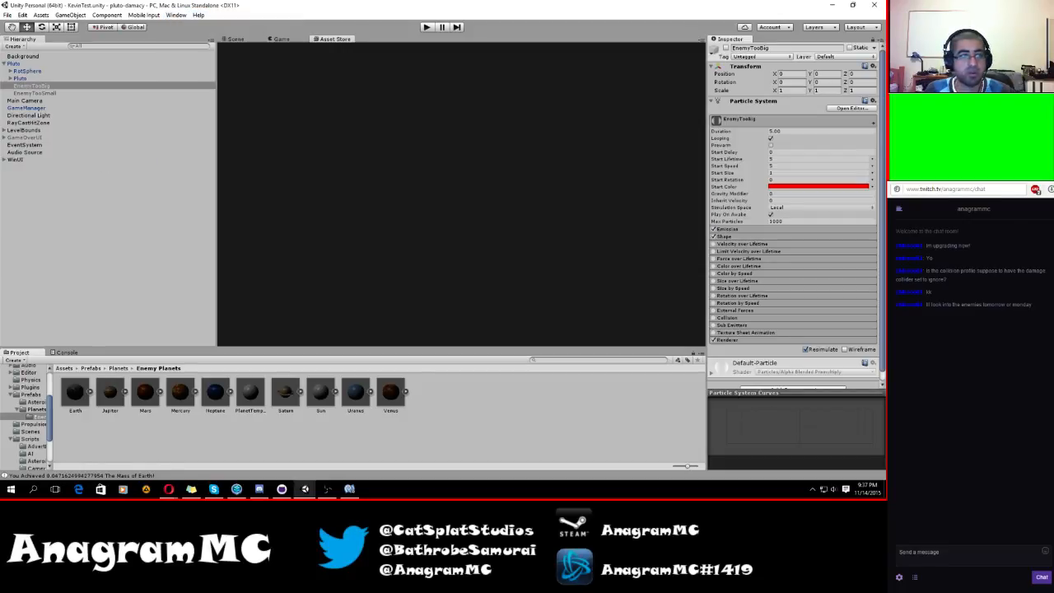
{"action": "key", "text": "alt+Tab"}
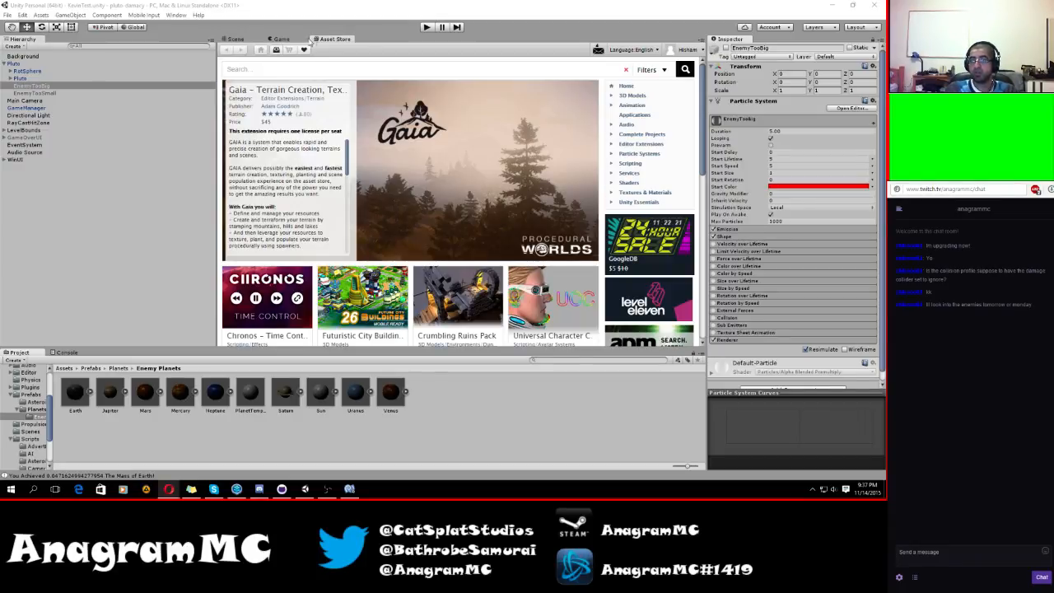
List the account's downloadable Asset Store packages and open the page of the Elementals particle package
{"action": "left_click", "coordinate": [277, 51]}
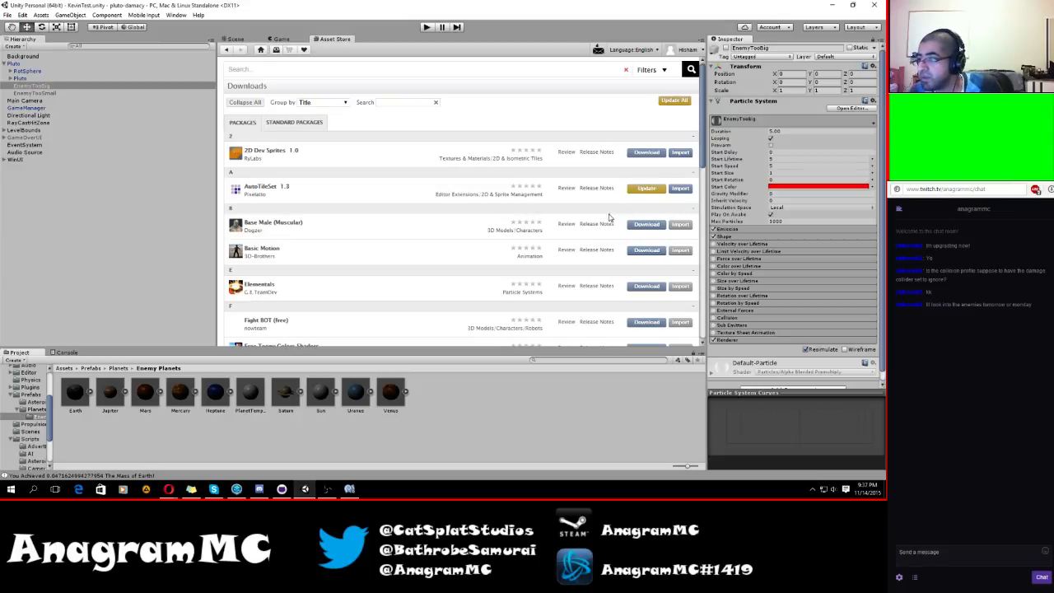
{"action": "scroll", "coordinate": [334, 175], "scroll_direction": "down", "scroll_amount": 3}
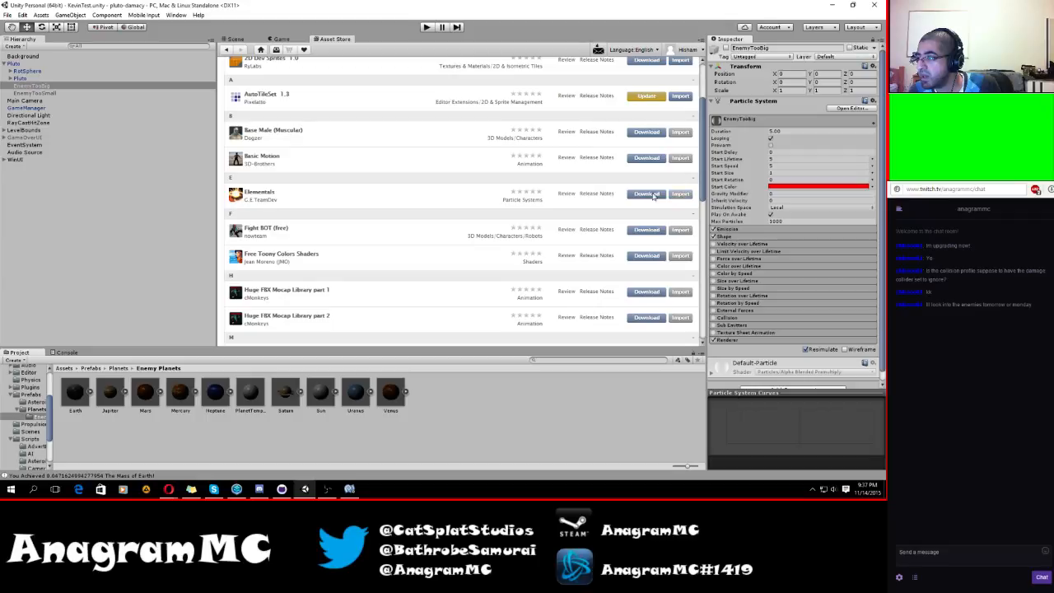
{"action": "left_click", "coordinate": [257, 194]}
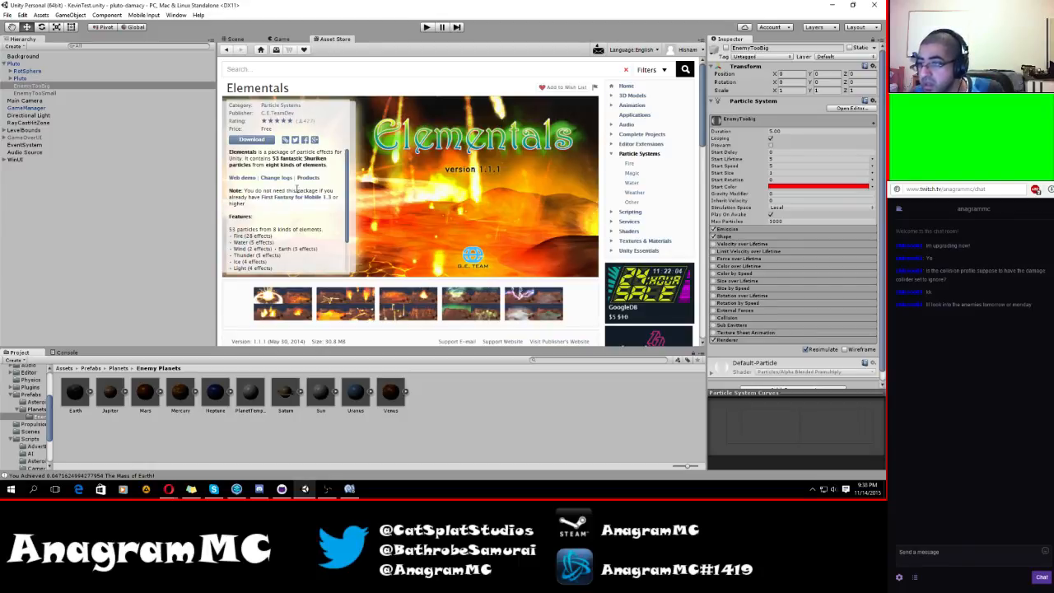
Examine the Elementals package page, covering its description, preview images, package contents and user reviews
{"action": "scroll", "coordinate": [297, 211], "scroll_direction": "down", "scroll_amount": 1}
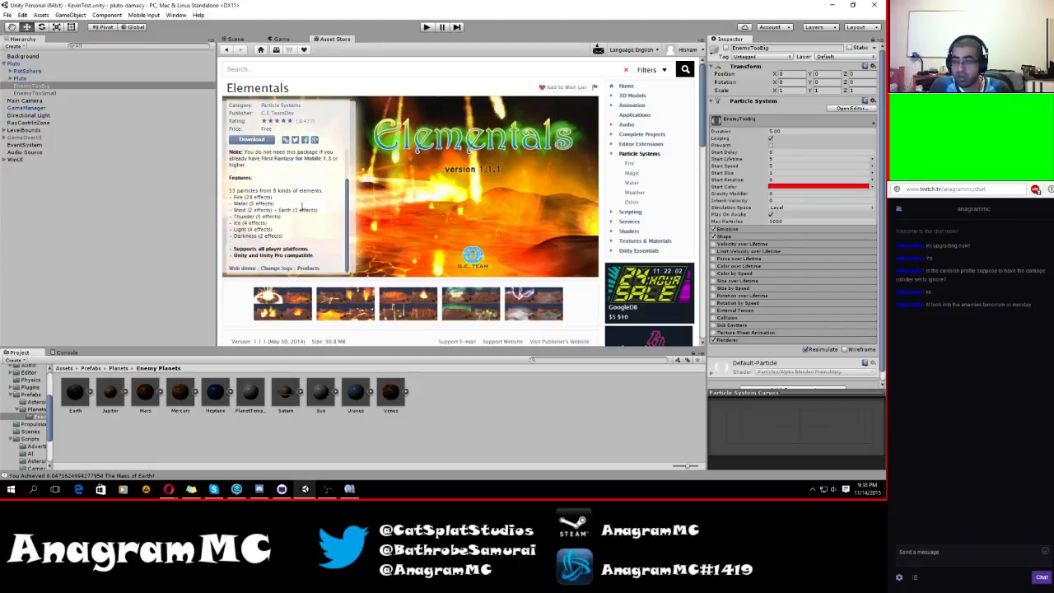
{"action": "scroll", "coordinate": [303, 209], "scroll_direction": "down", "scroll_amount": 1}
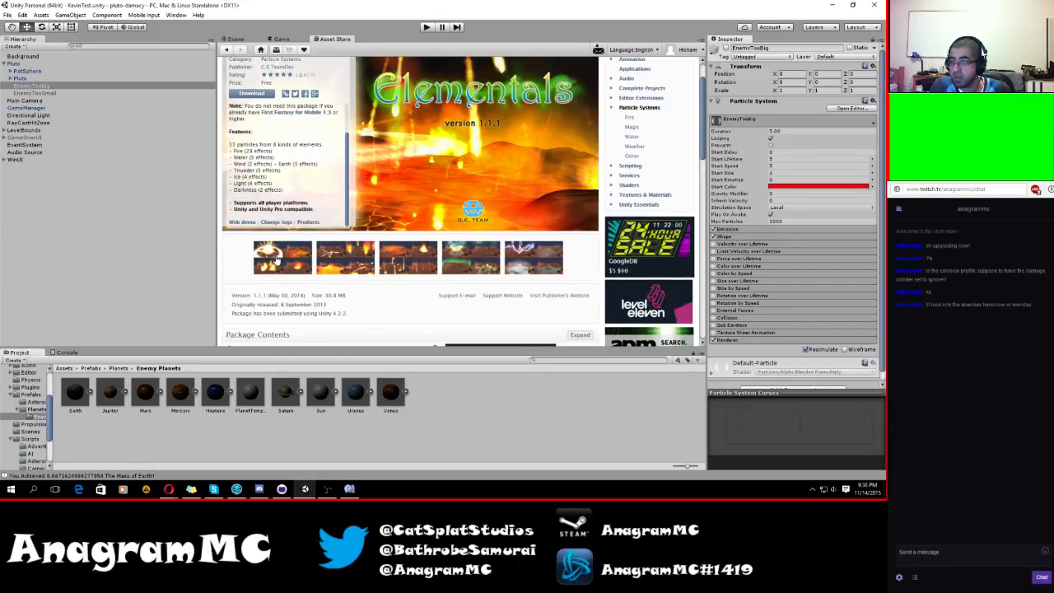
{"action": "scroll", "coordinate": [300, 262], "scroll_direction": "down", "scroll_amount": 1}
{"action": "scroll", "coordinate": [300, 262], "scroll_direction": "down", "scroll_amount": 6}
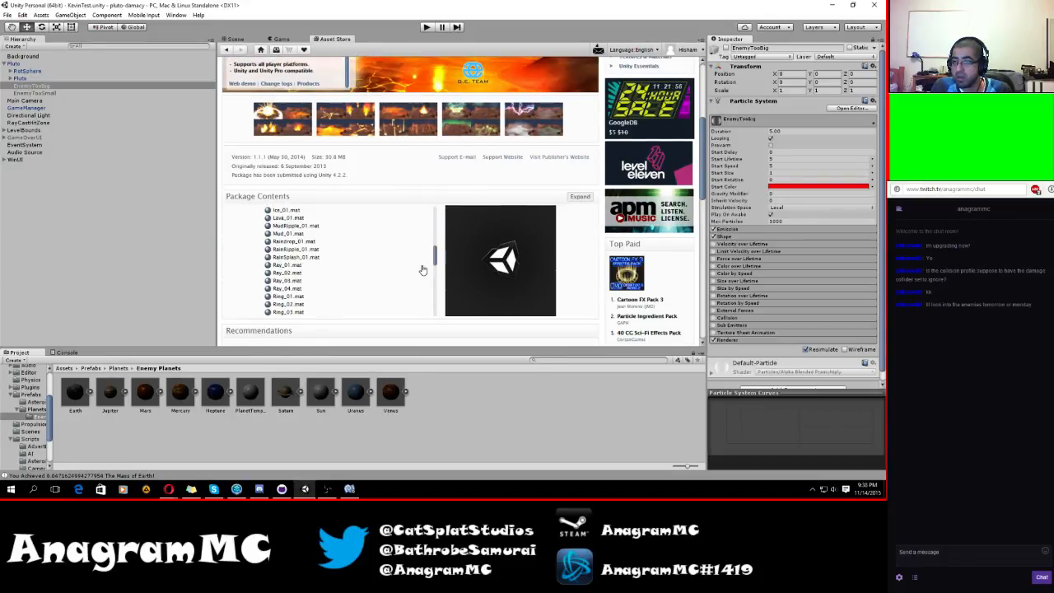
{"action": "scroll", "coordinate": [412, 280], "scroll_direction": "down", "scroll_amount": 3}
{"action": "scroll", "coordinate": [372, 320], "scroll_direction": "down", "scroll_amount": 6}
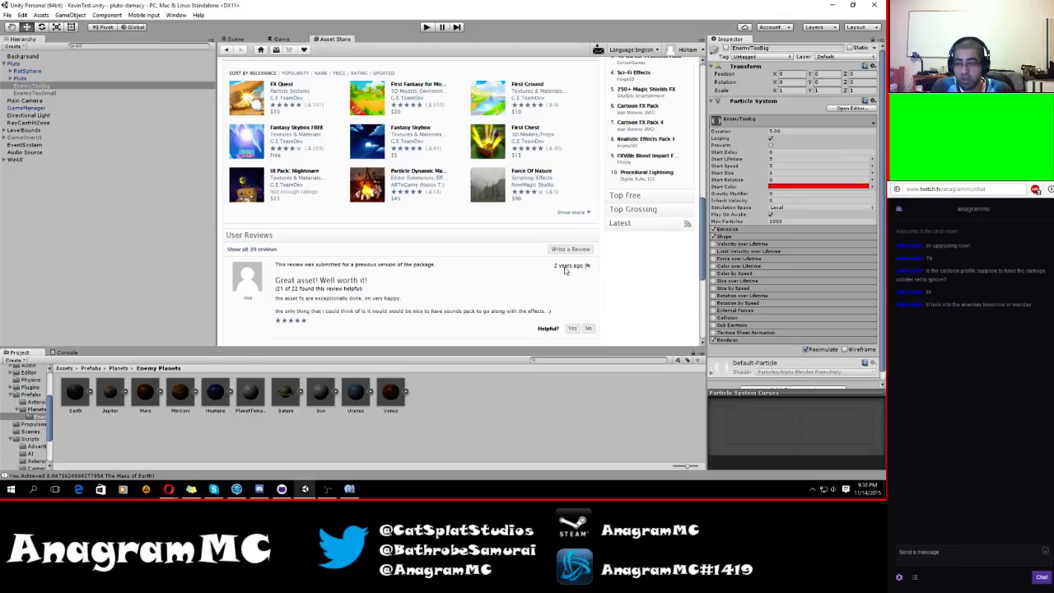
{"action": "scroll", "coordinate": [408, 253], "scroll_direction": "up", "scroll_amount": 10}
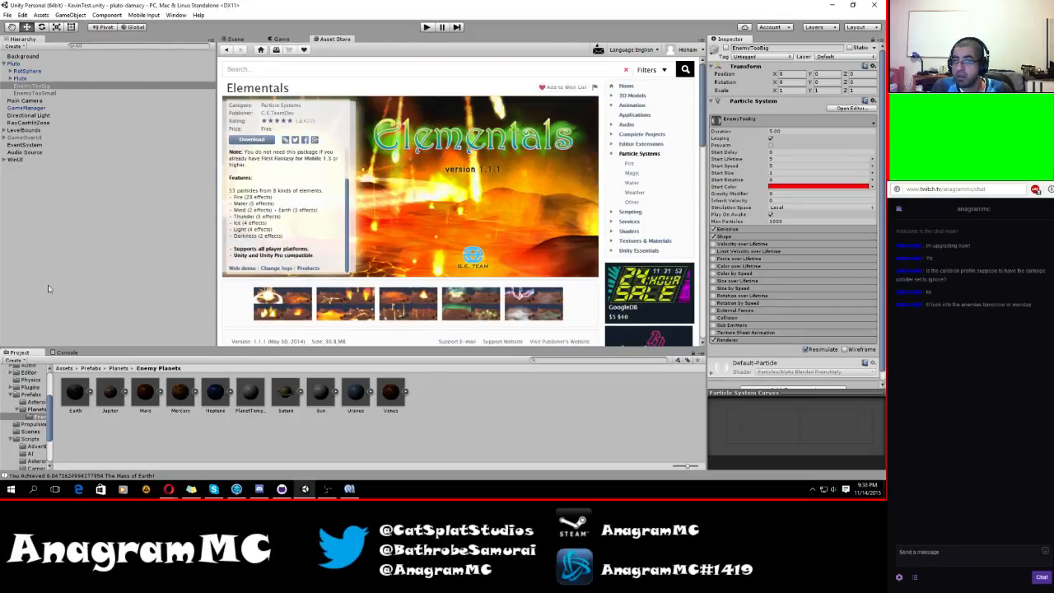
{"action": "key", "text": "alt+Tab"}
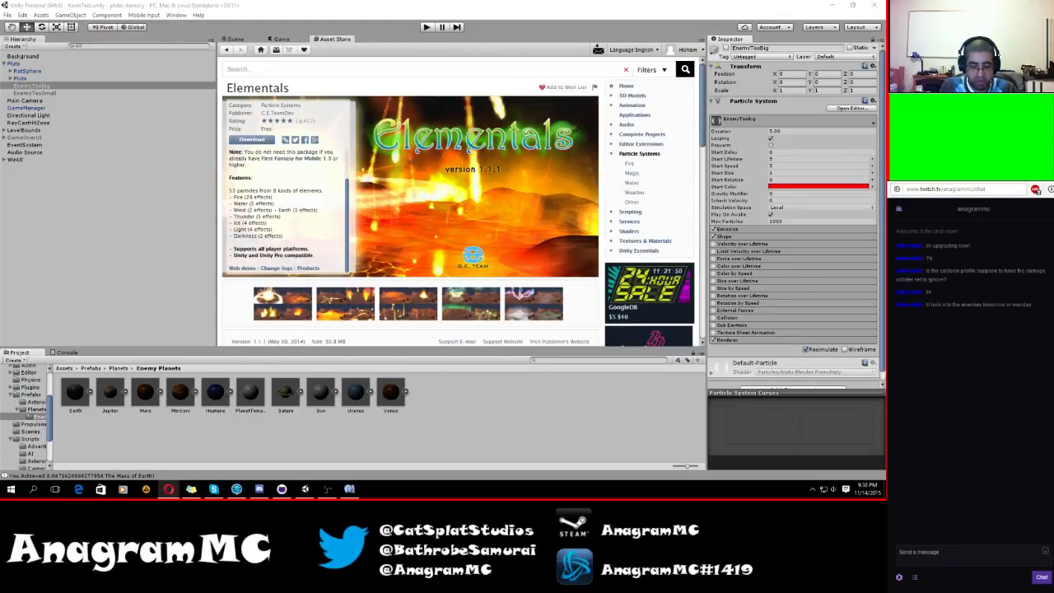